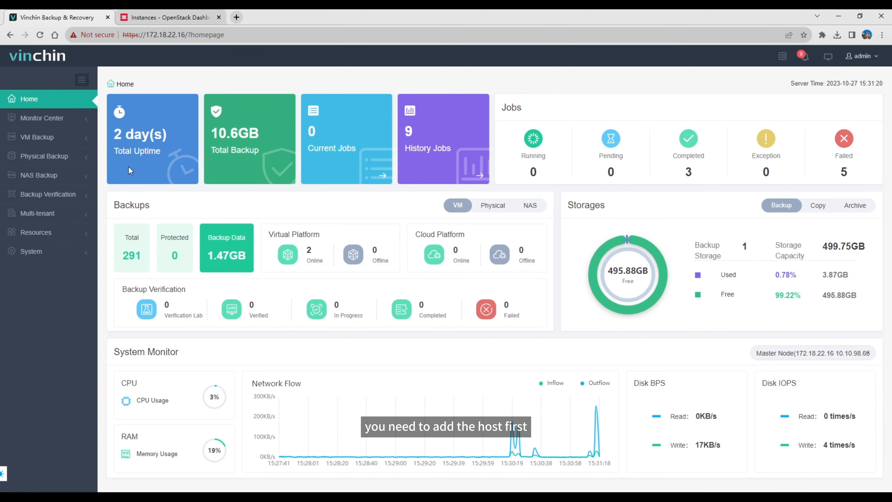
# Begin a new cloud platform entry under the virtual infrastructure resources, with platform OpenStack and IP 192.168.64.34.
pyautogui.click(64, 235)
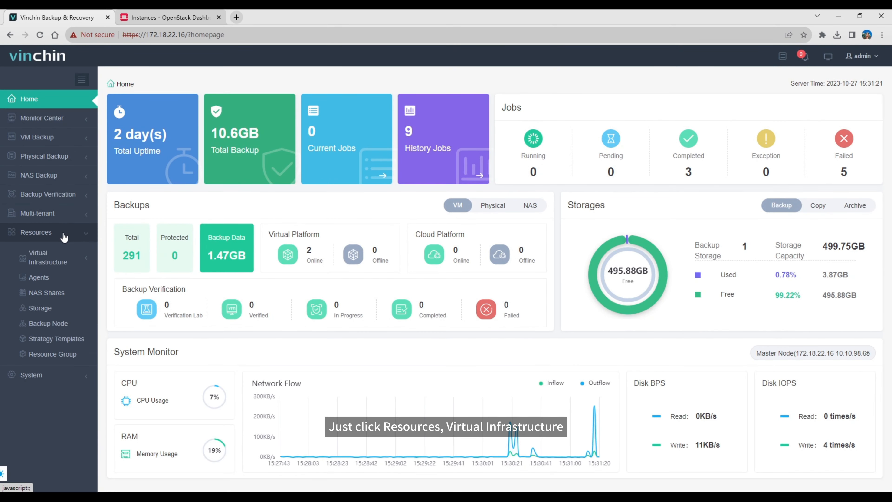
pyautogui.click(65, 259)
pyautogui.click(72, 296)
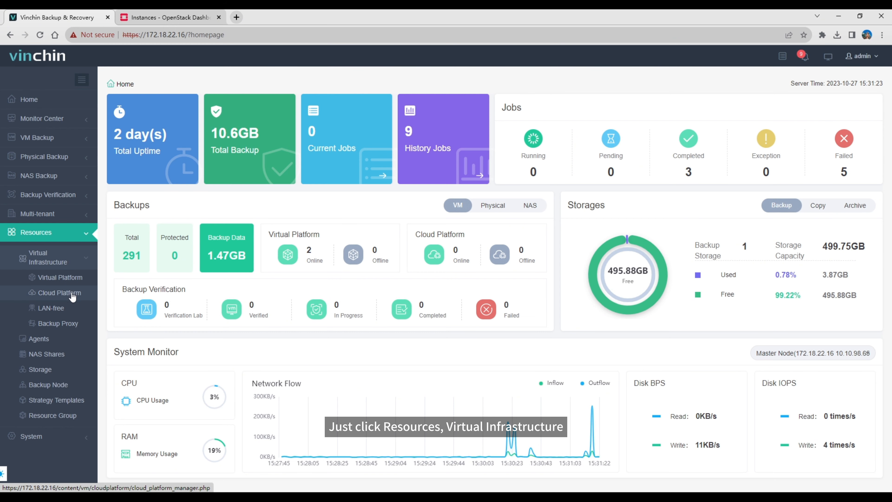
pyautogui.click(136, 110)
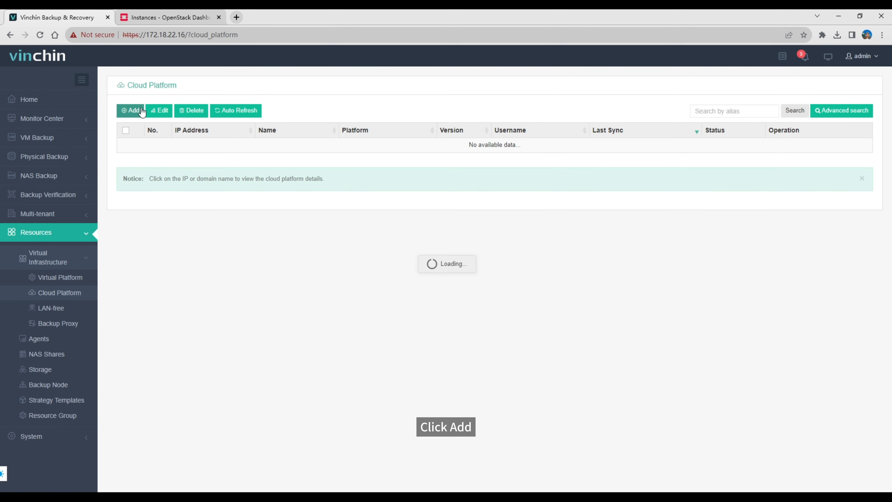
pyautogui.click(330, 123)
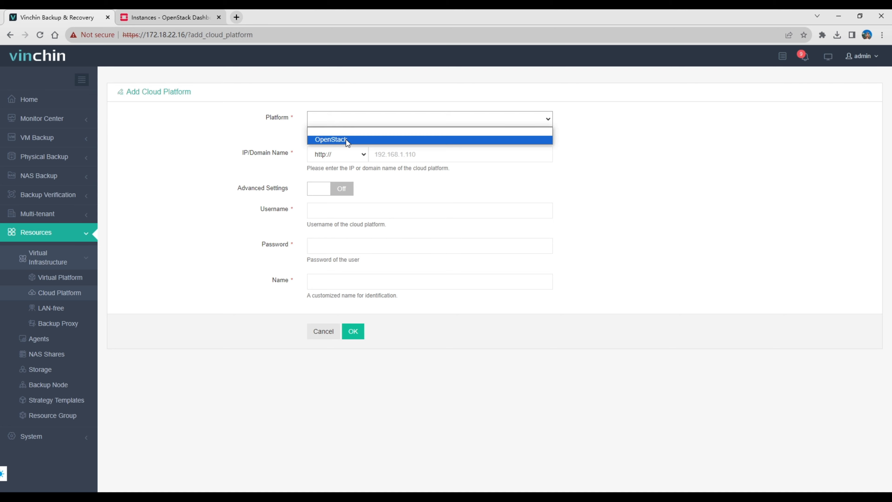
pyautogui.click(346, 139)
pyautogui.click(409, 194)
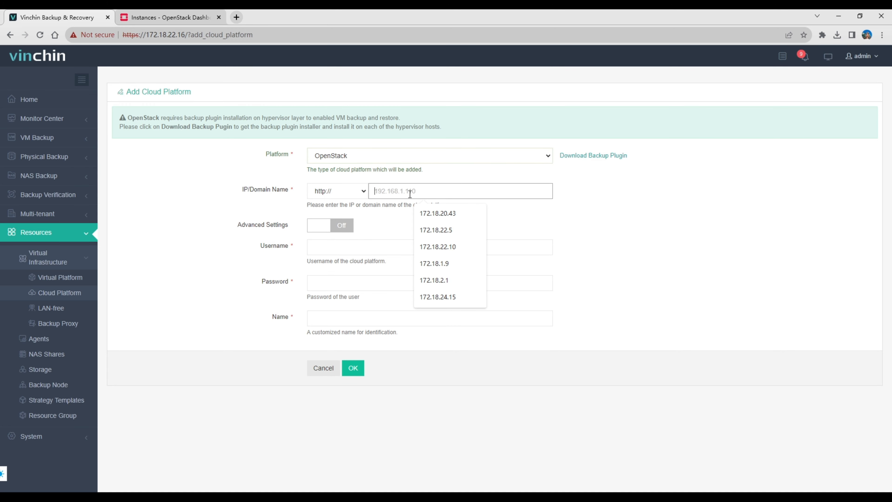
pyautogui.write('192.168.64.34')
# Enter the cloud platform's username and password, keep its IP address as the name, and submit the new platform.
pyautogui.click(399, 247)
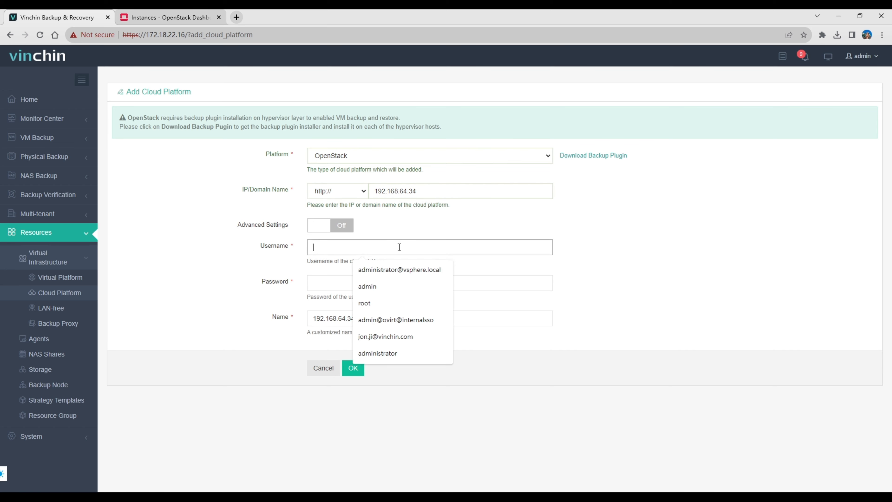
pyautogui.write('jon')
pyautogui.press('Tab')
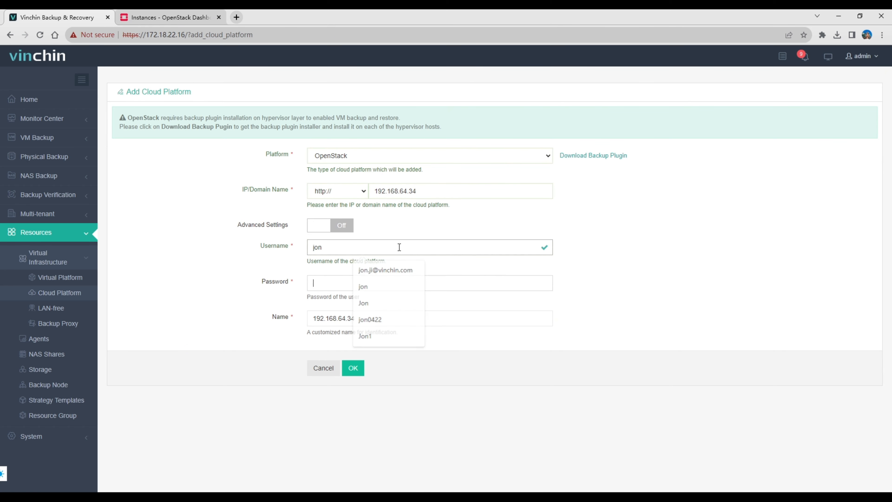
pyautogui.write('••••••')
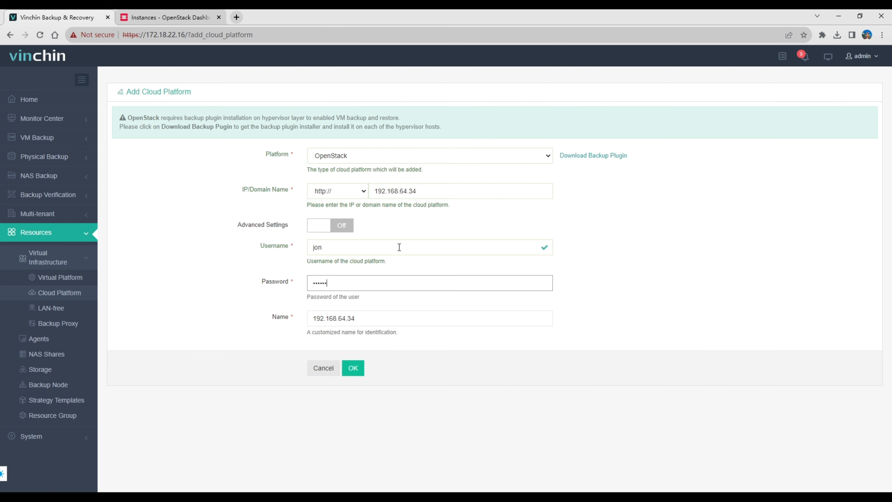
pyautogui.press('Tab')
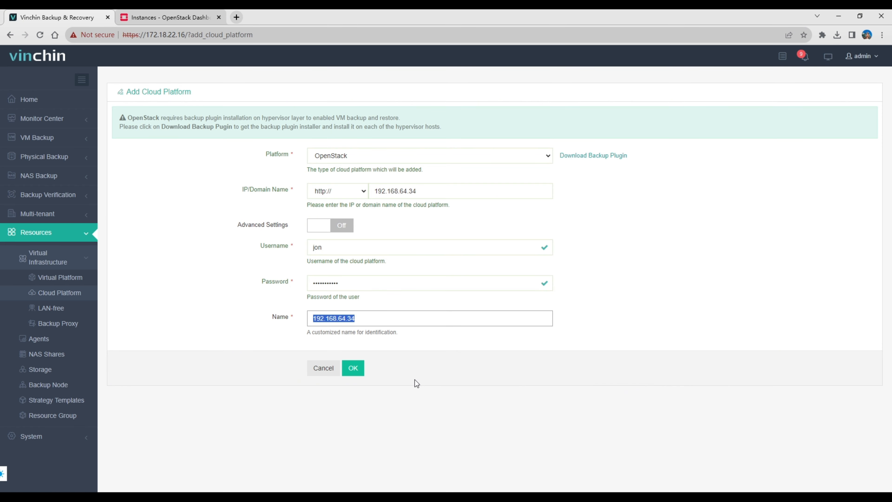
pyautogui.click(354, 372)
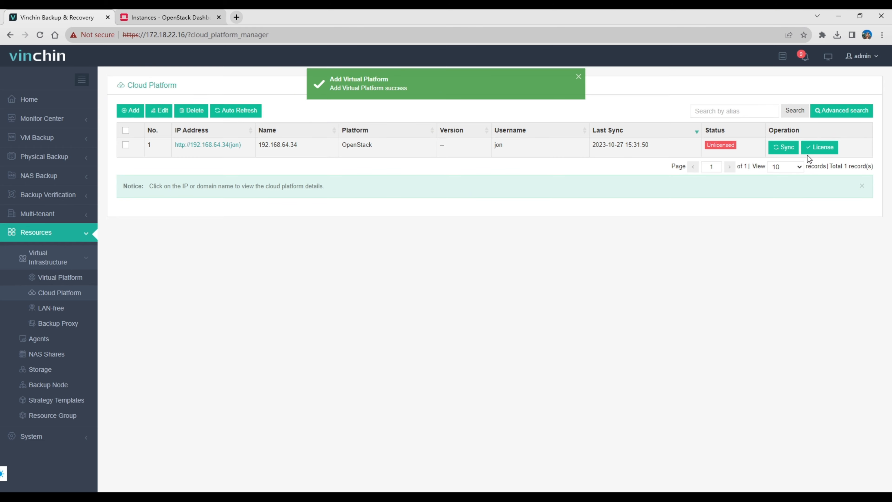
# License the hosts opnode-1, opnode-2 and opnode-3 of the added OpenStack platform and close the licensing dialog.
pyautogui.click(819, 148)
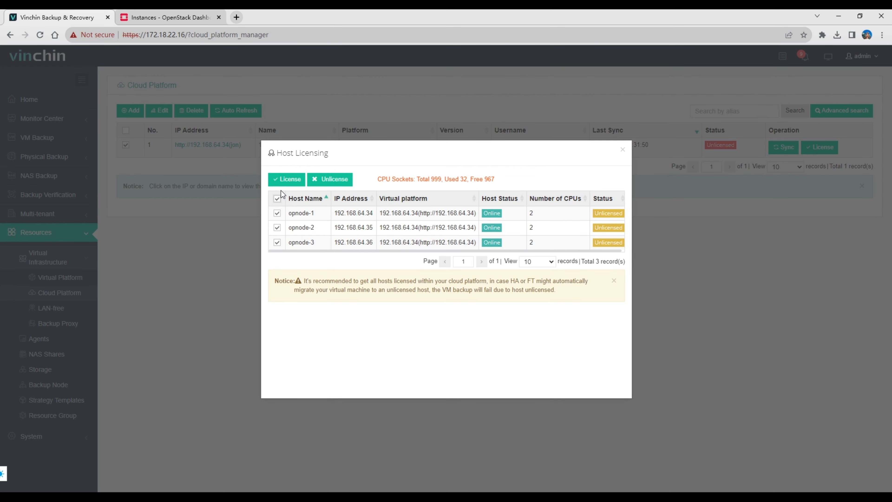
pyautogui.click(286, 178)
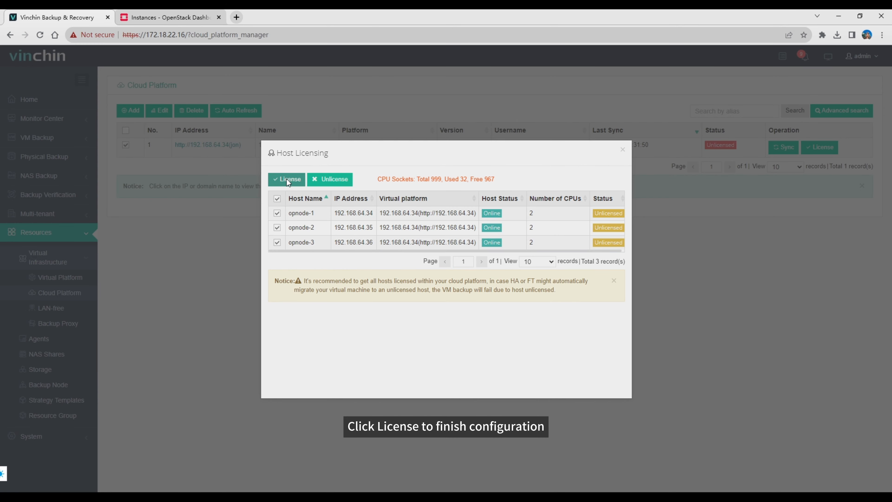
pyautogui.click(623, 150)
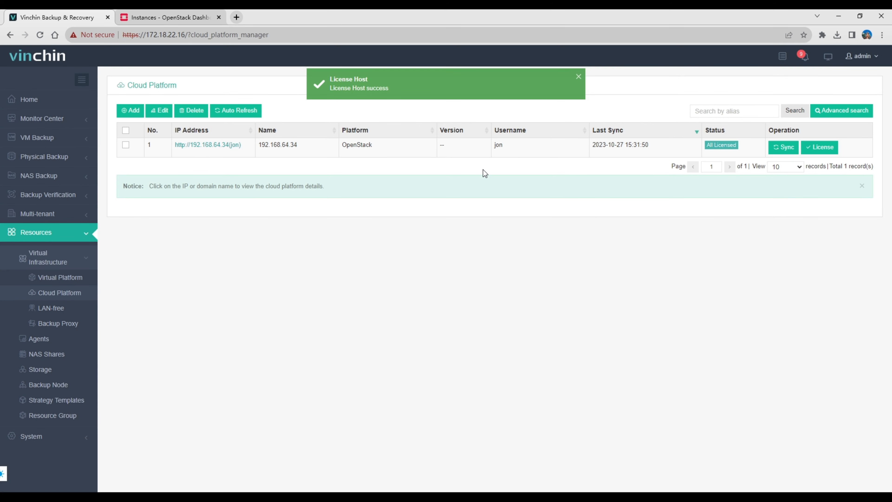
# Create a new VM backup job with demo-centos8 from the OpenStack demo project as the backup source.
pyautogui.click(77, 138)
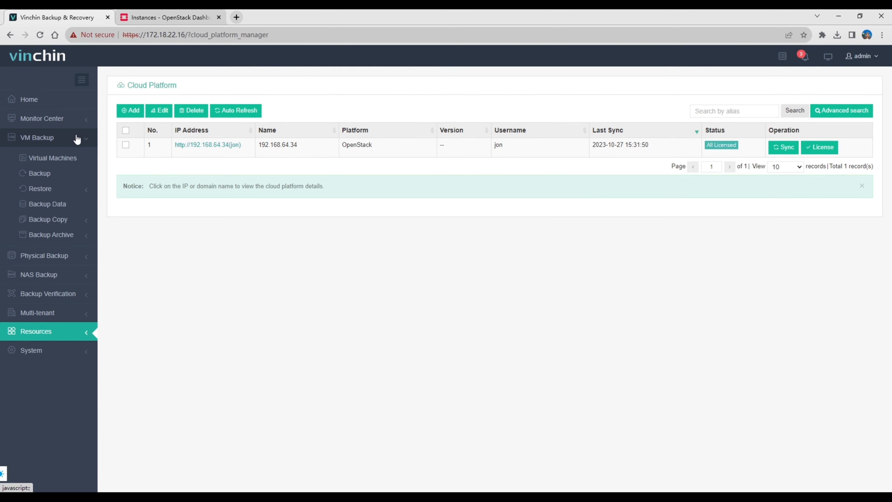
pyautogui.click(74, 173)
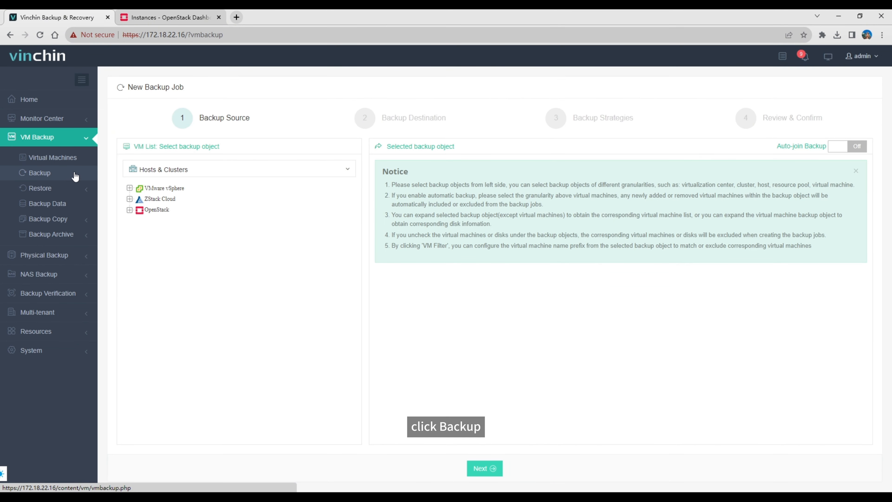
pyautogui.click(158, 211)
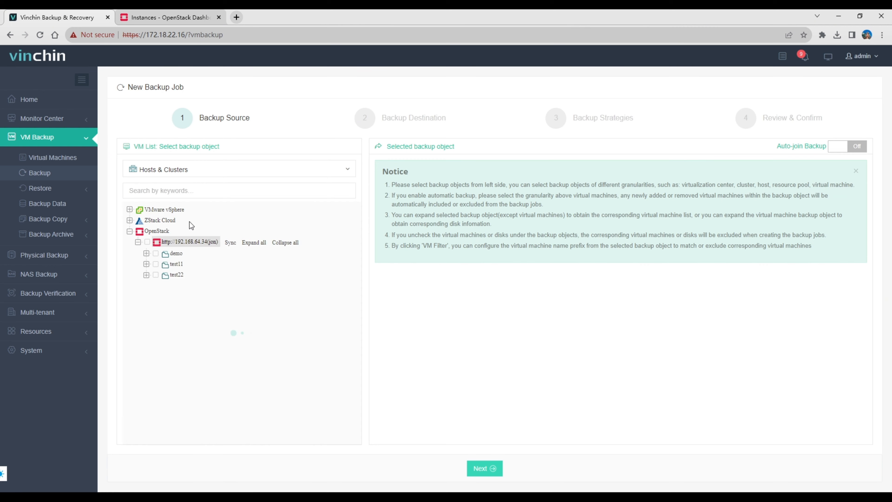
pyautogui.click(177, 253)
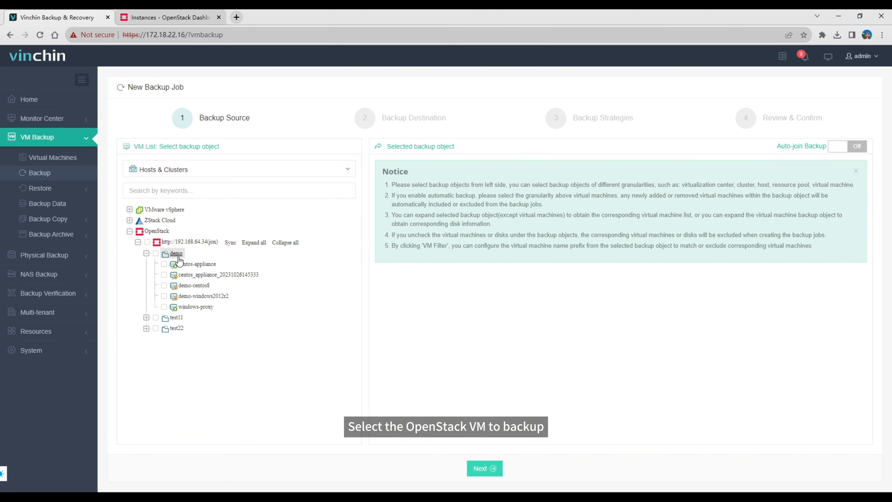
pyautogui.click(186, 286)
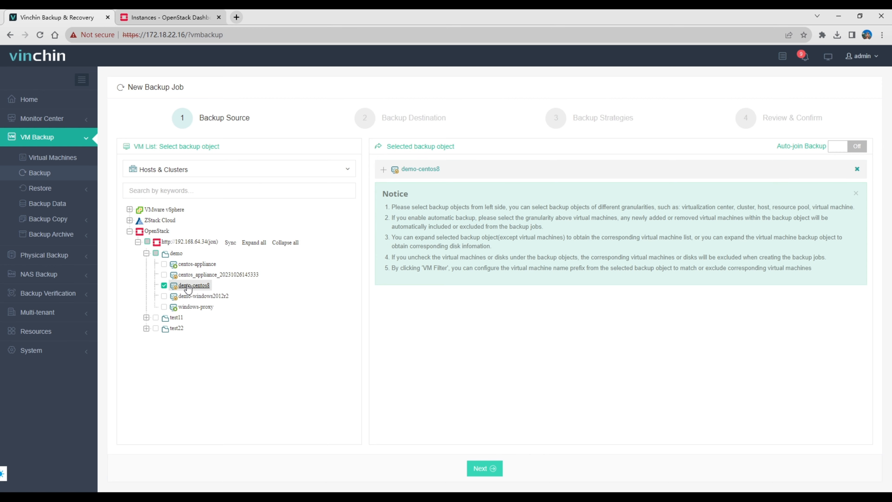
pyautogui.click(481, 469)
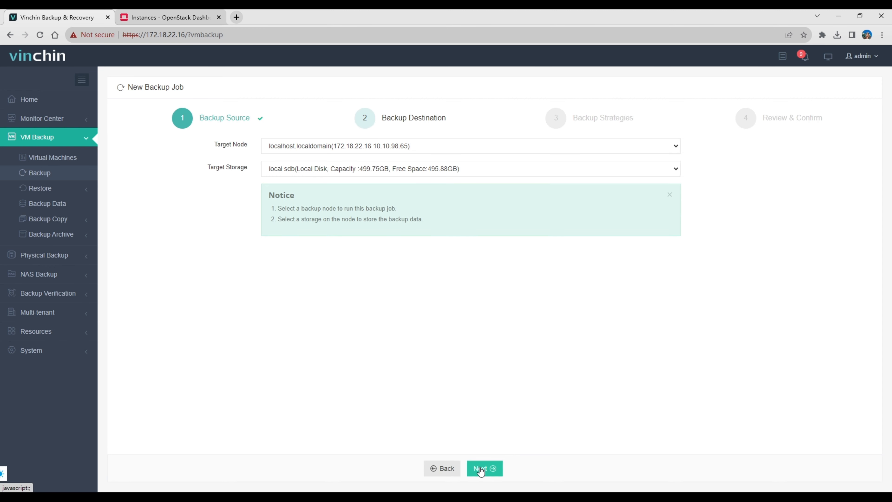
# Accept the default target node and storage, and enable scheduled full and incremental backups in the backup strategies.
pyautogui.click(481, 469)
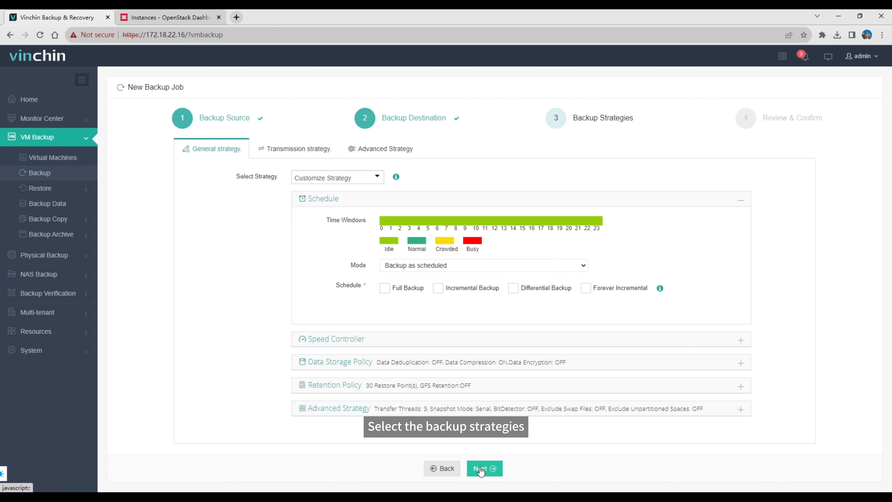
pyautogui.click(407, 288)
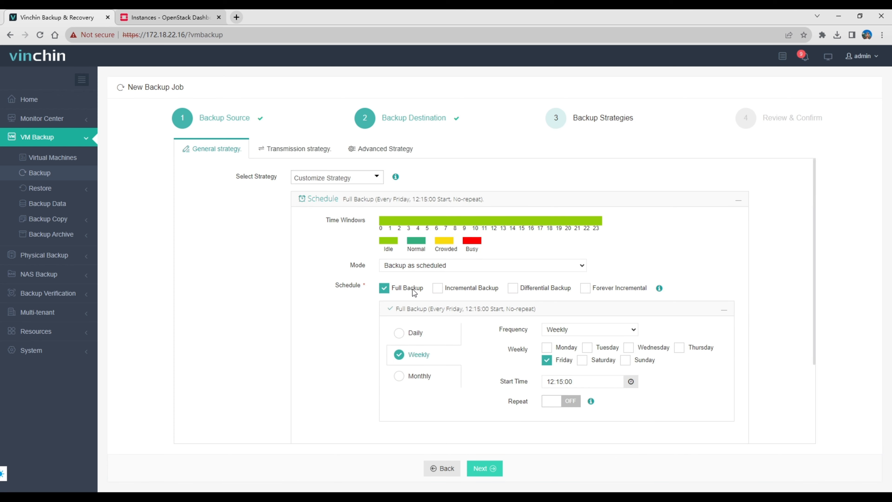
pyautogui.click(448, 292)
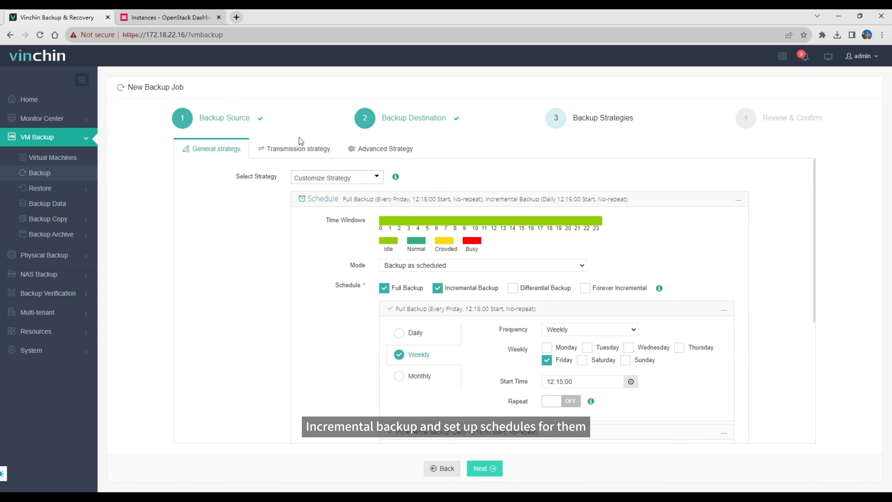
# Set the backup job's transmission strategy to transfer via LAN.
pyautogui.click(299, 148)
pyautogui.click(349, 180)
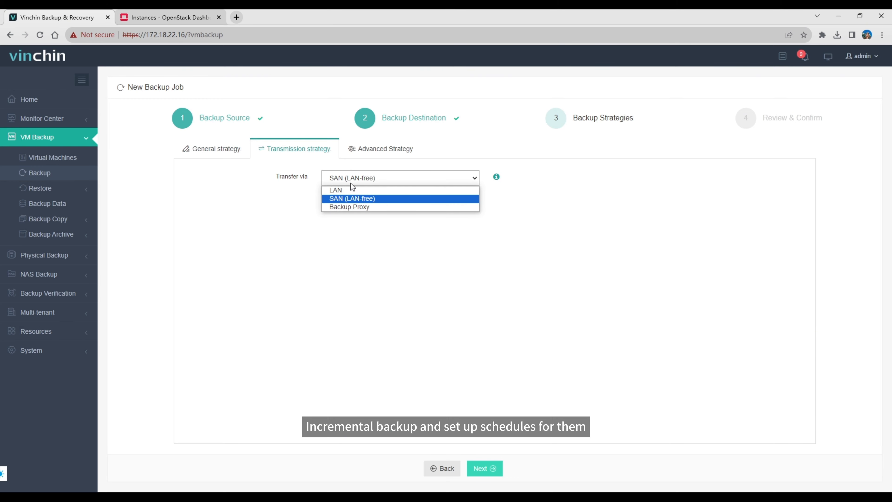
pyautogui.click(352, 191)
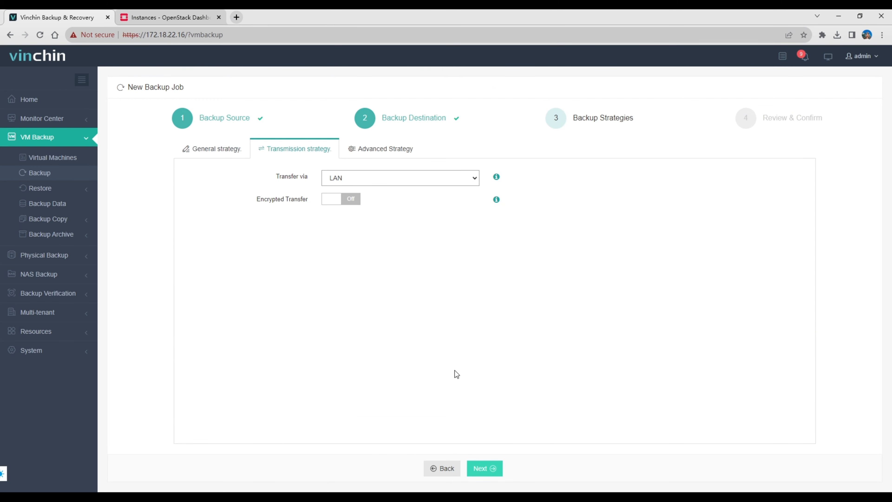
# Proceed to the job review, rename the job as OpenStack Backup, and submit it.
pyautogui.click(482, 468)
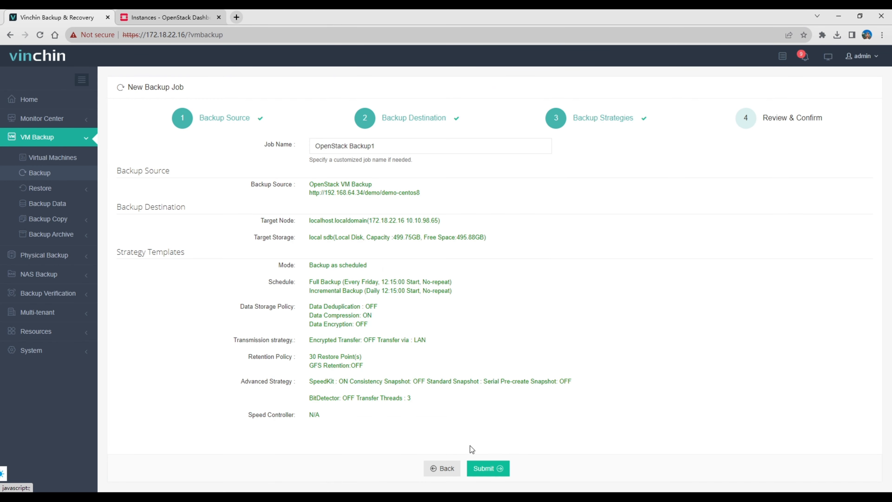
pyautogui.click(397, 146)
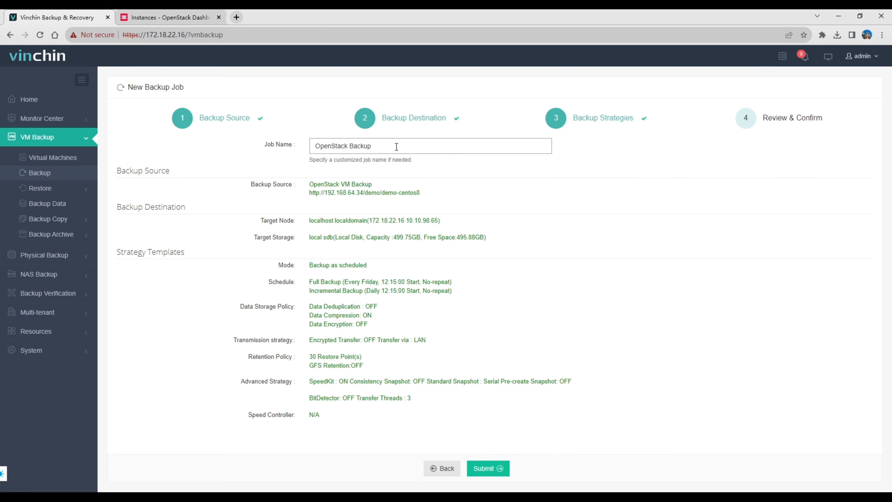
pyautogui.click(474, 466)
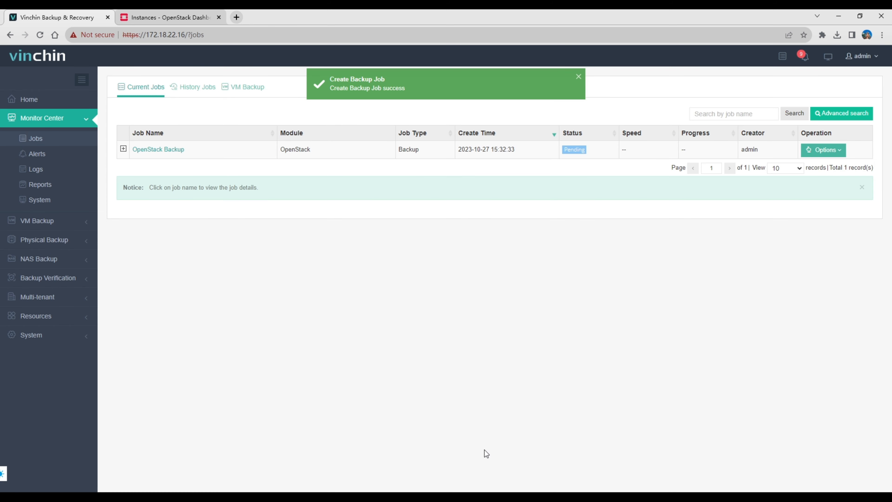
# Start a full backup for the OpenStack Backup job right away and open its job details.
pyautogui.click(823, 151)
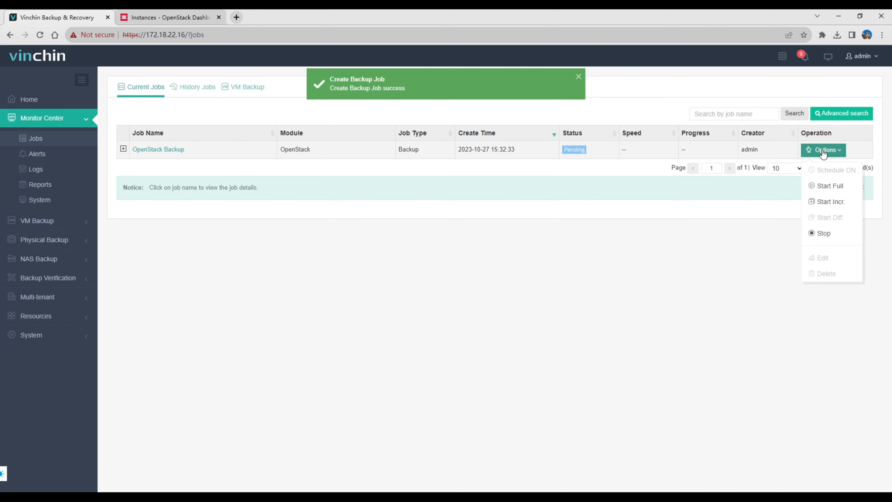
pyautogui.click(824, 185)
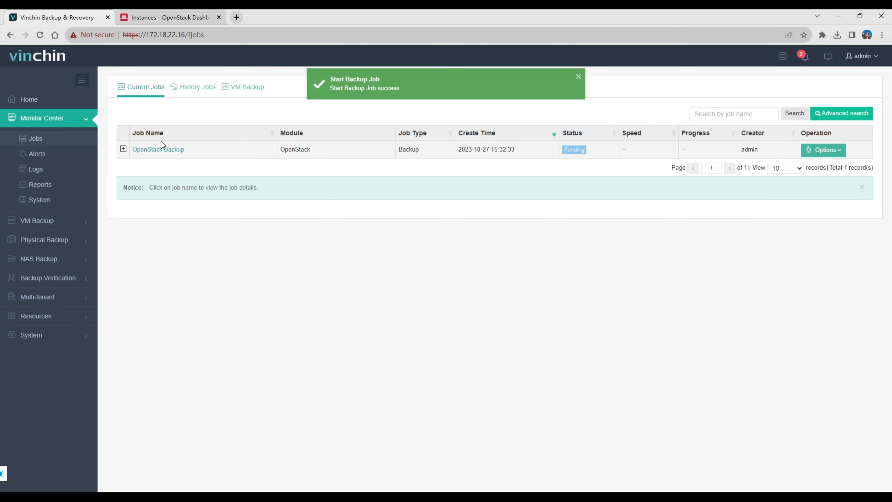
pyautogui.click(157, 148)
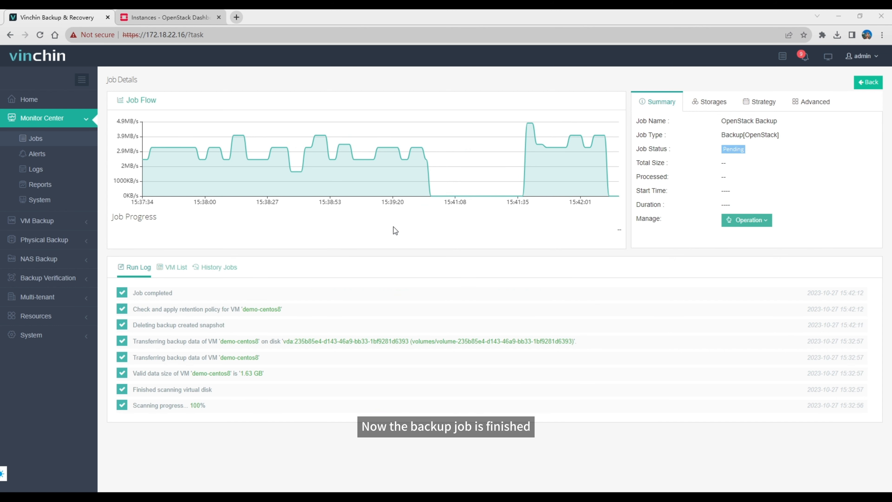
# Check the VM backup data for the restore points of demo-centos8 under OpenStack Backup.
pyautogui.click(83, 221)
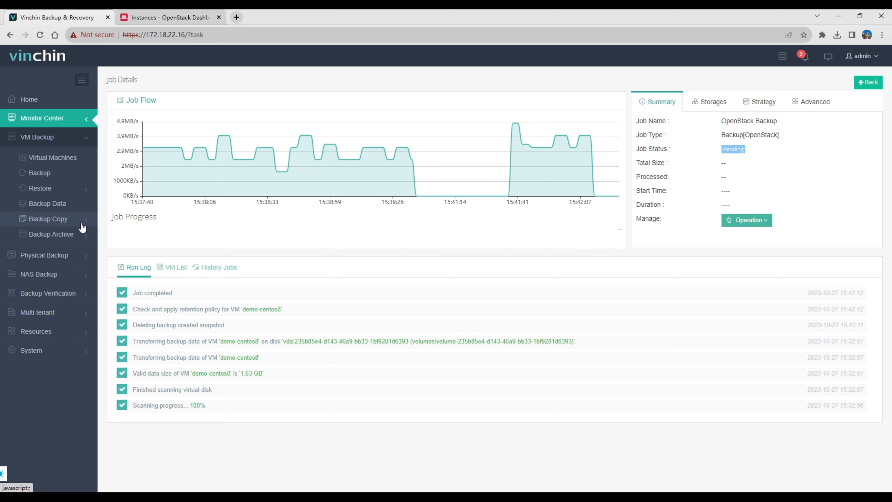
pyautogui.click(65, 208)
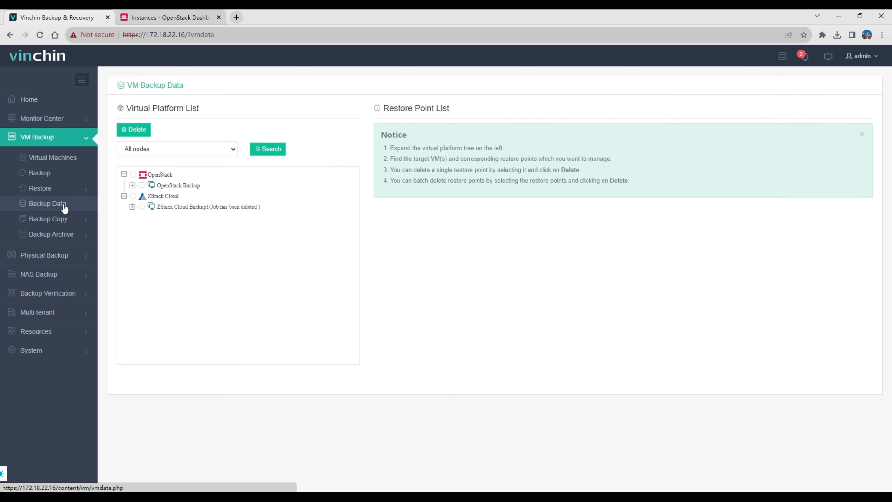
pyautogui.click(178, 185)
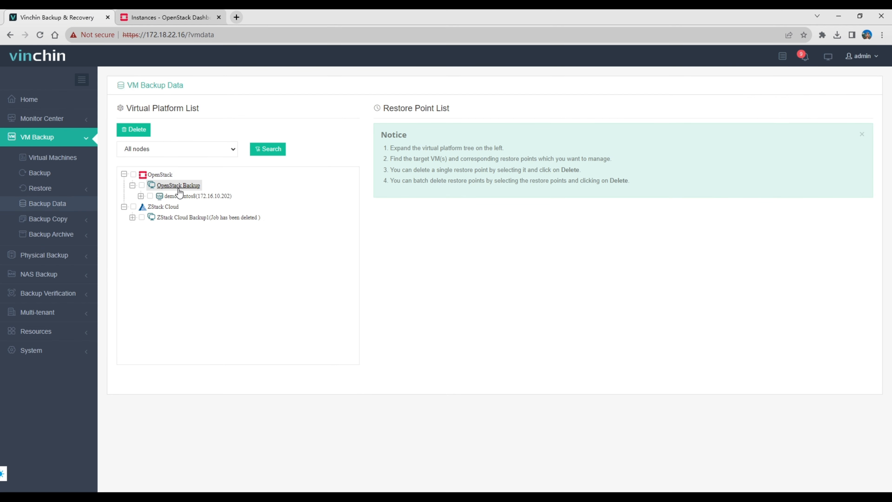
pyautogui.click(185, 198)
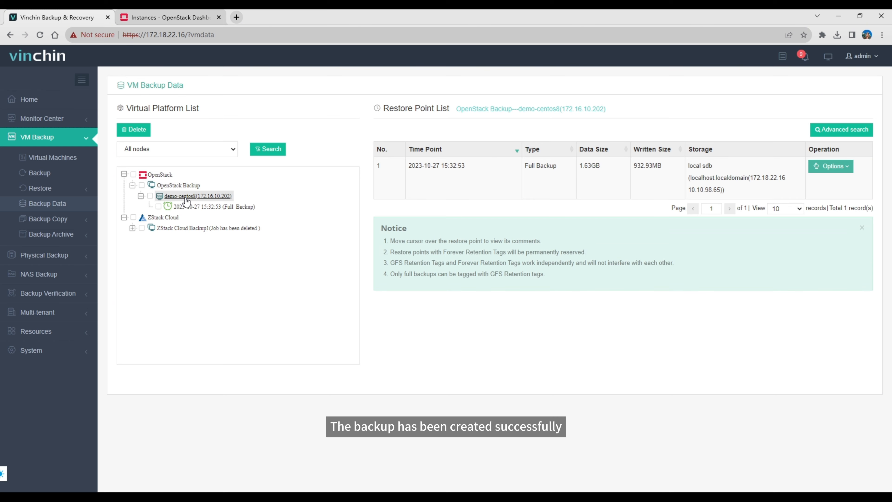
pyautogui.click(61, 188)
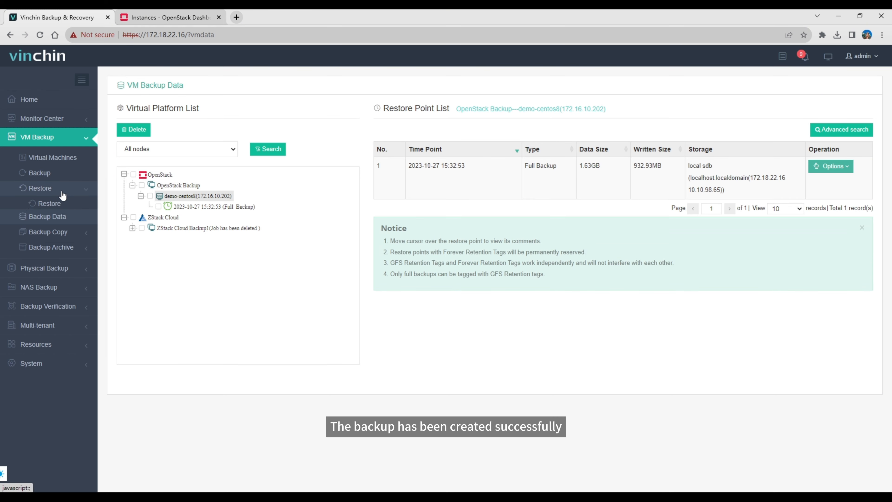
pyautogui.click(49, 204)
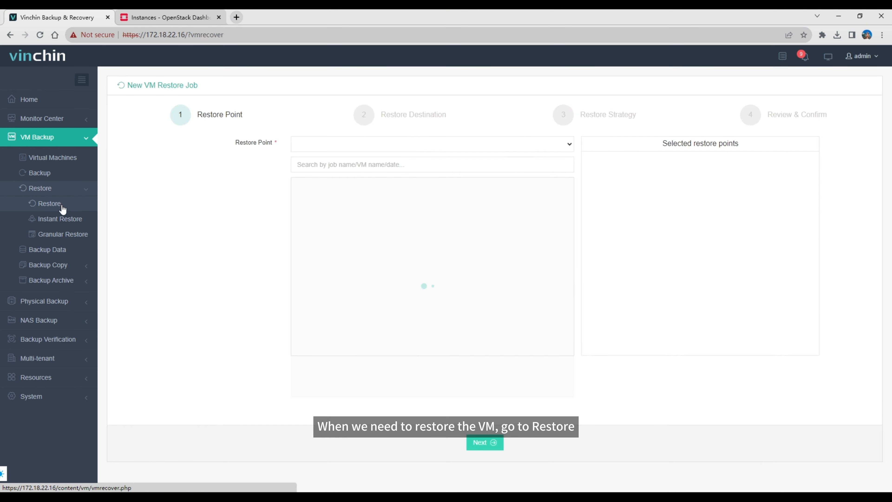
pyautogui.click(348, 200)
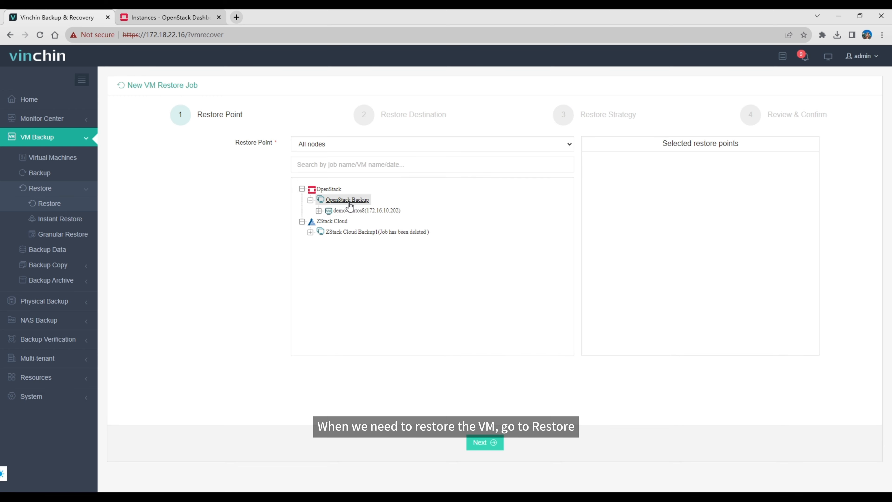
pyautogui.click(364, 210)
pyautogui.click(362, 222)
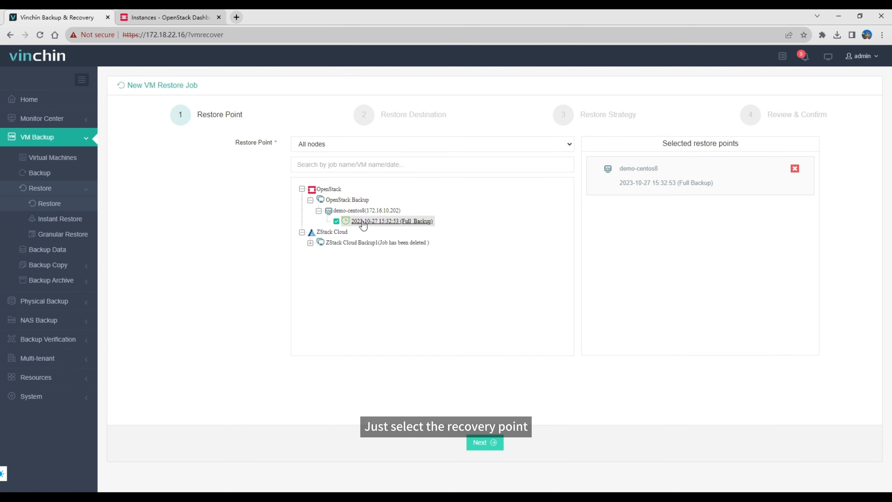
pyautogui.click(501, 444)
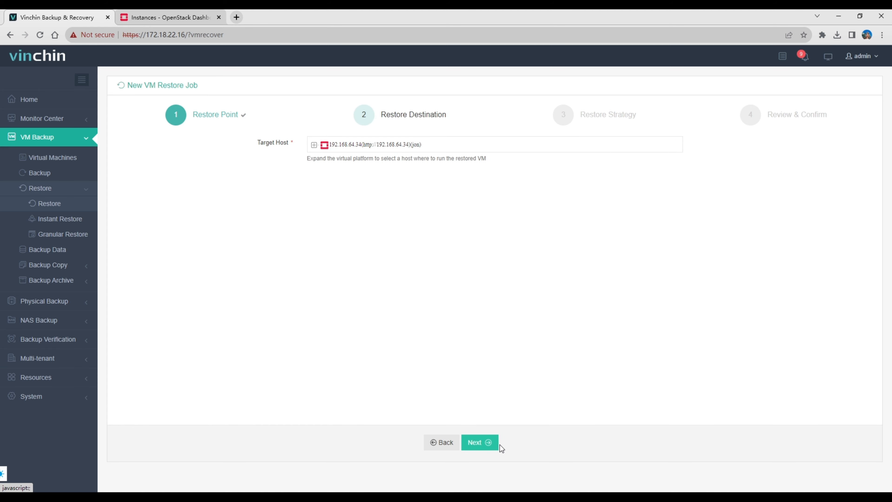
# Choose the demo project on 192.168.64.34 as the restore target and review the demo-centos8 flavor and availability zone configurations.
pyautogui.click(378, 149)
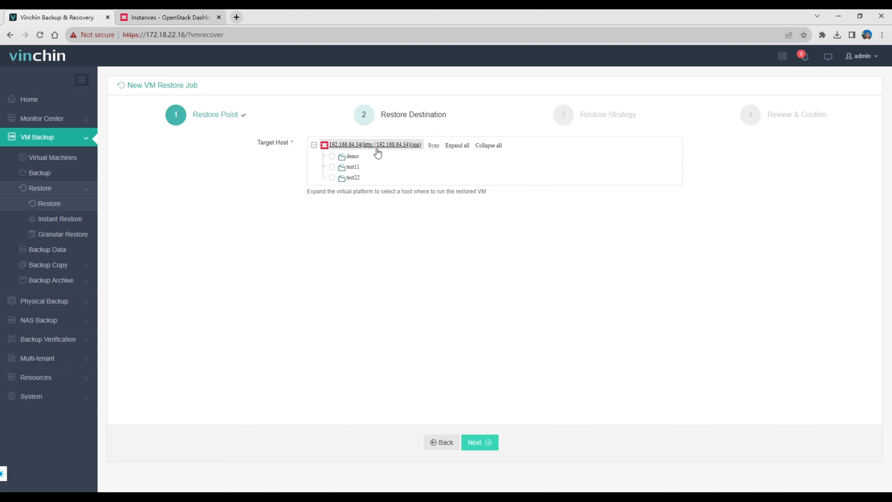
pyautogui.click(352, 157)
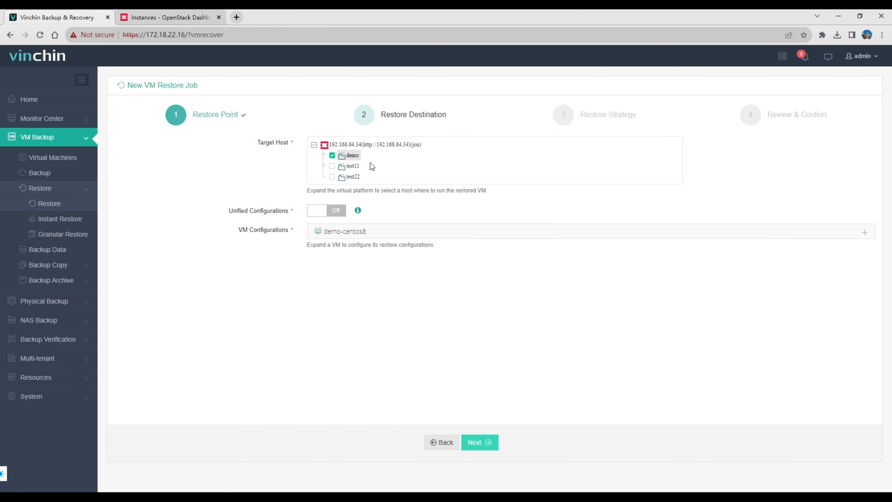
pyautogui.click(395, 233)
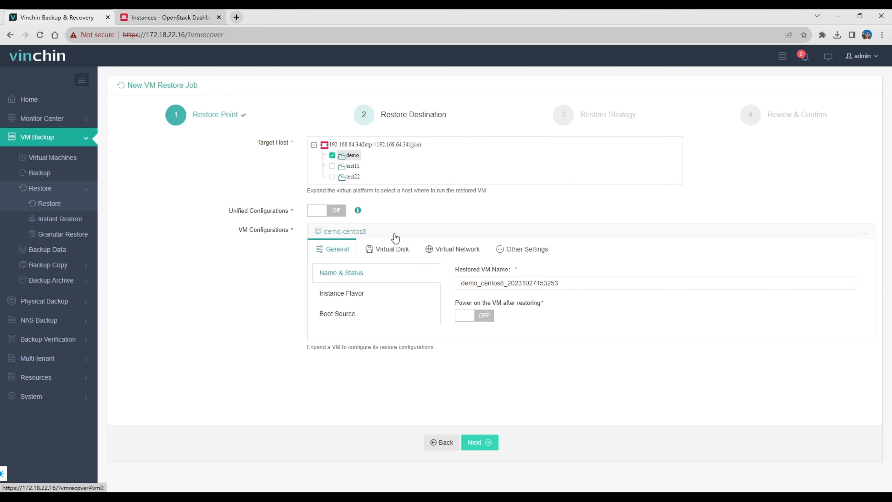
pyautogui.click(397, 292)
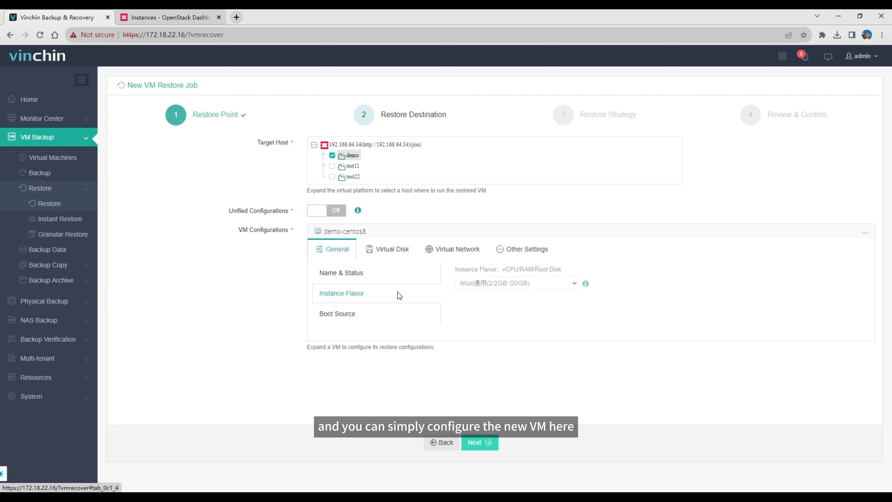
pyautogui.click(503, 250)
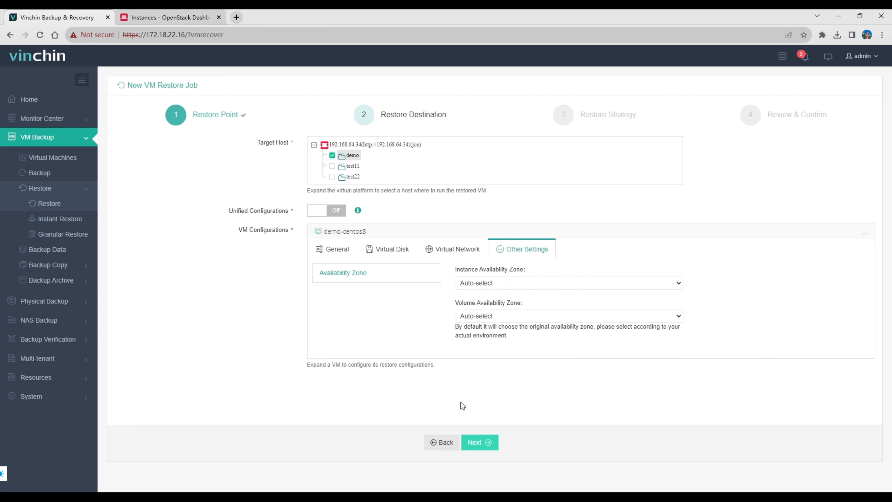
pyautogui.click(478, 445)
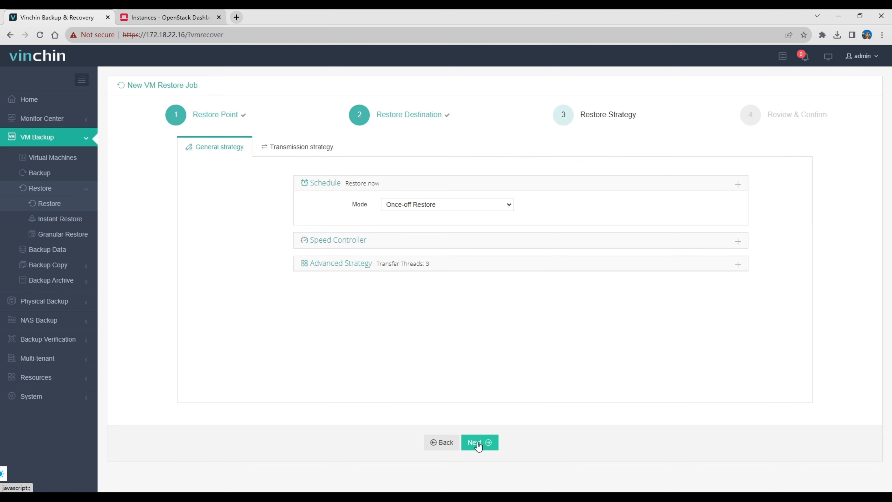
# Set the restore job's transmission strategy to transfer via LAN.
pyautogui.click(286, 147)
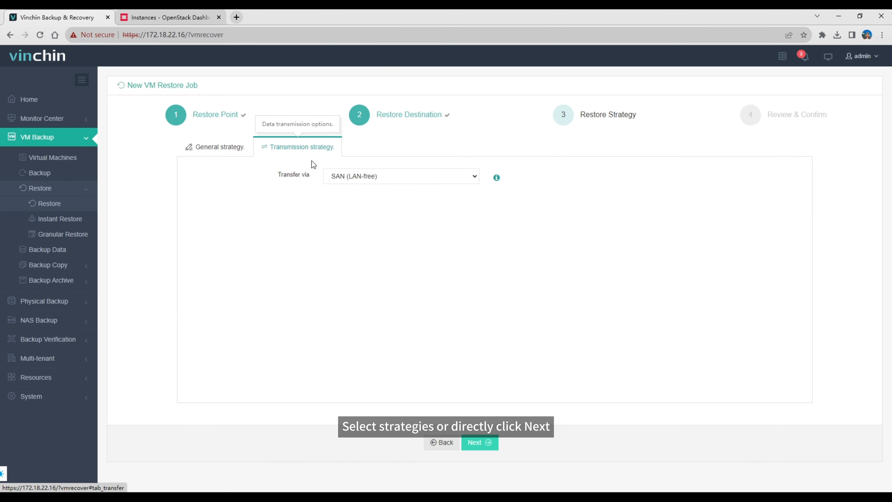
pyautogui.click(368, 177)
pyautogui.click(371, 189)
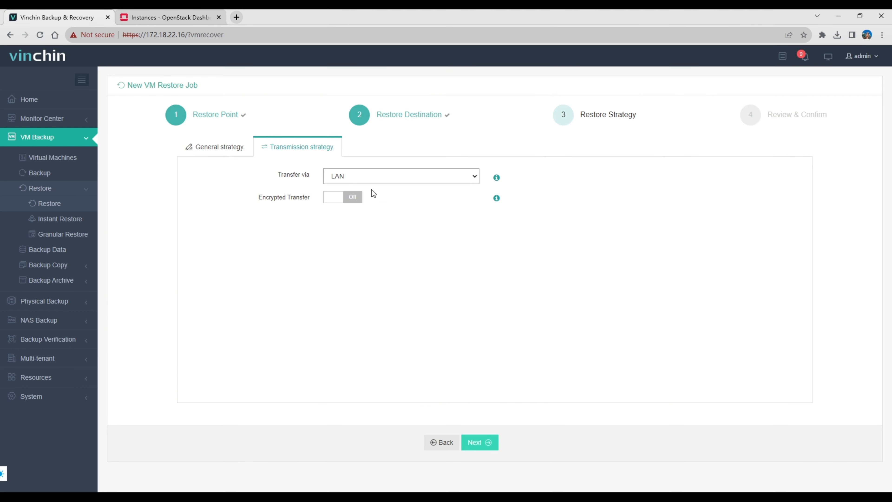
# Proceed to the restore job review, submit the job as OpenStack Restore1, and open its job details.
pyautogui.click(467, 439)
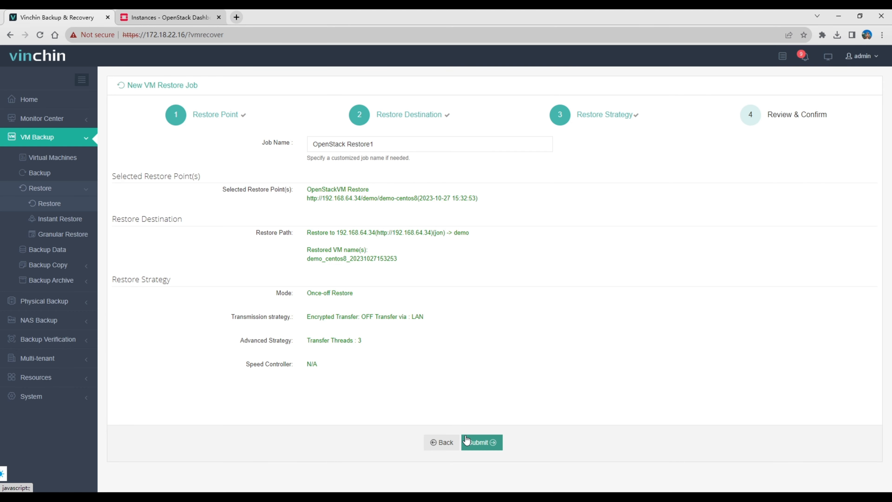
pyautogui.click(466, 441)
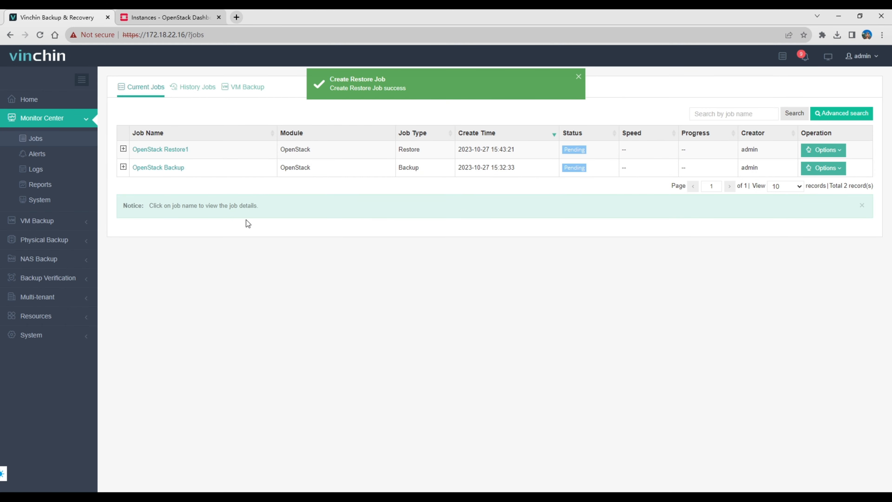
pyautogui.click(173, 149)
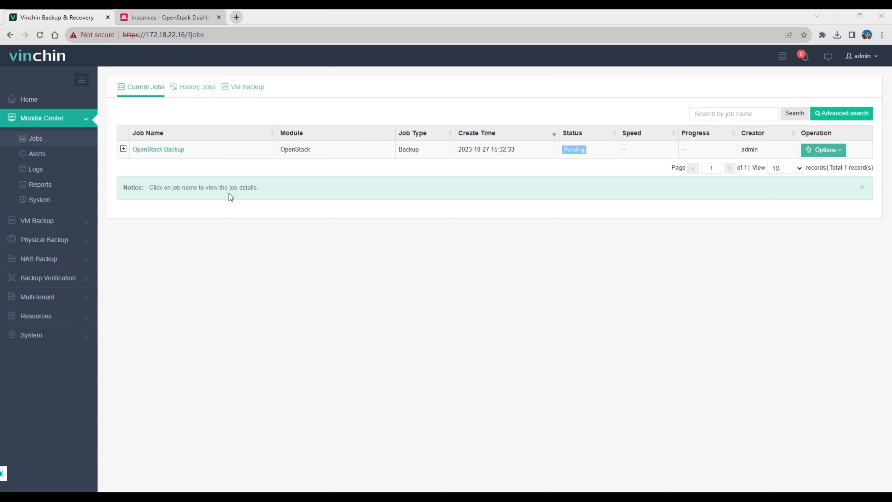
# Switch to the OpenStack dashboard and reselect the demo project to refresh its instance list.
pyautogui.click(165, 17)
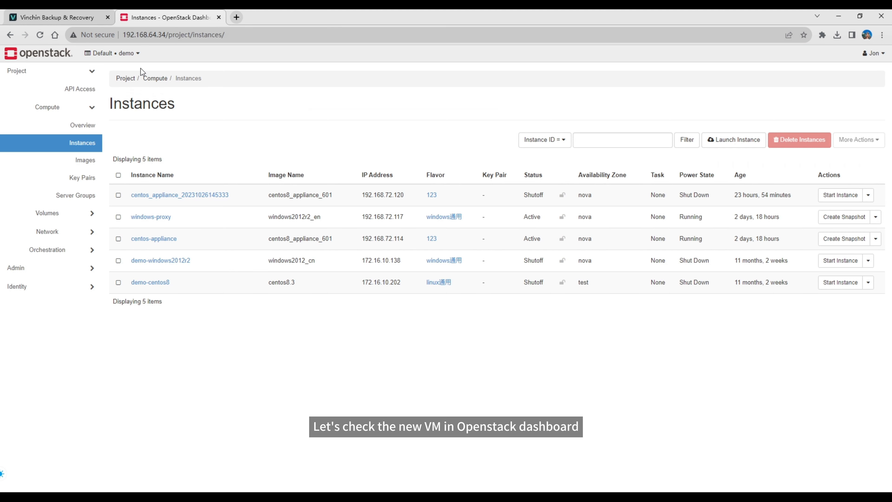
pyautogui.click(128, 54)
pyautogui.click(105, 112)
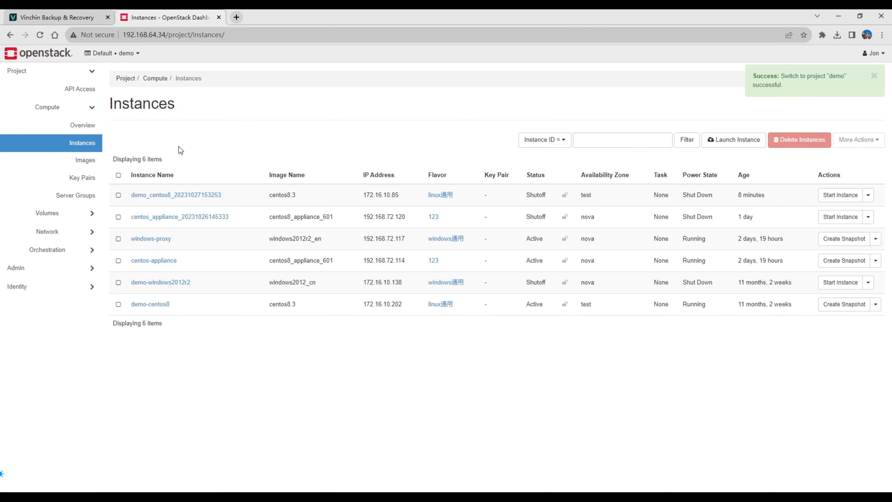
pyautogui.click(119, 196)
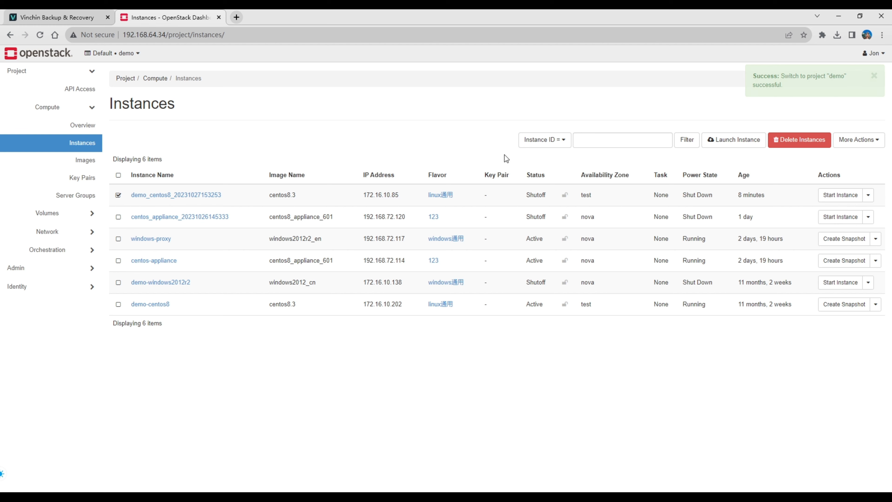
pyautogui.click(821, 196)
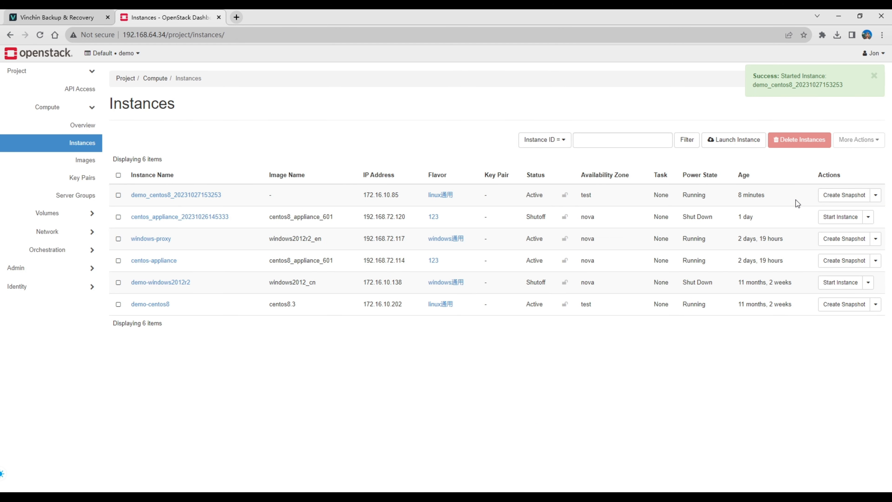
pyautogui.click(202, 198)
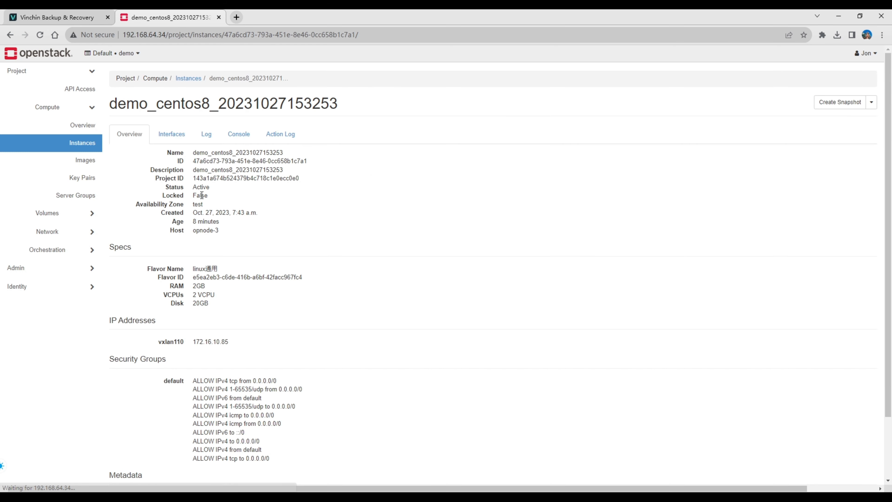
pyautogui.click(245, 139)
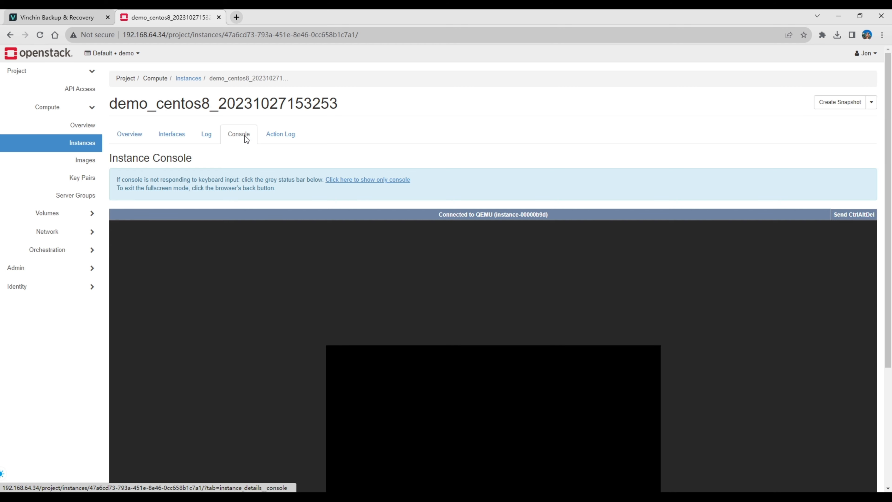
# Log in to the restored CentOS instance's console as root.
pyautogui.scroll(-2, 551, 151)
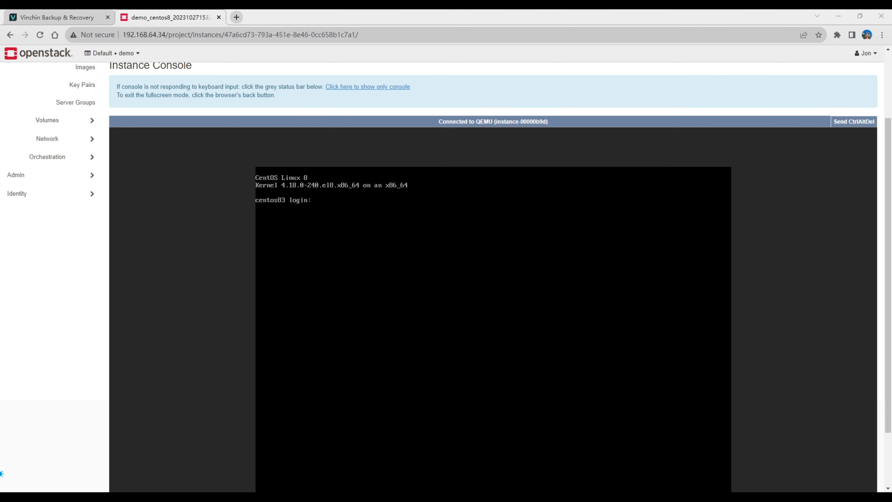
pyautogui.scroll(-1, 564, 110)
pyautogui.write('root')
pyautogui.press('Return')
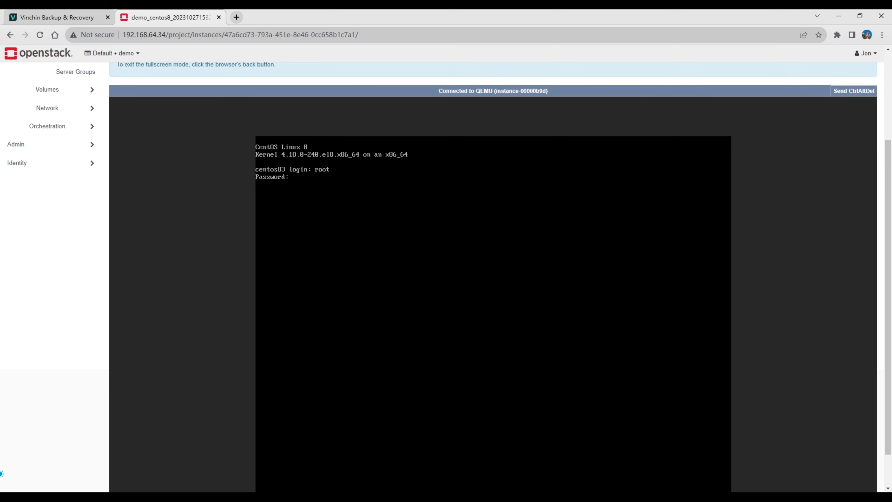